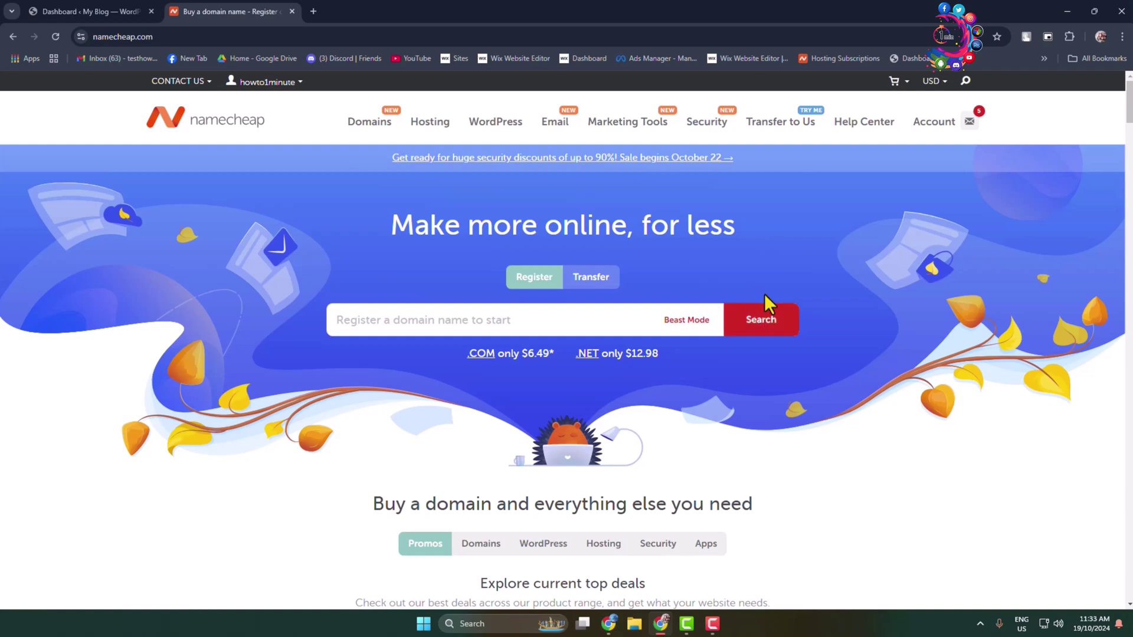
Step: Open the account's hosting list and examine the active outsource2bdtest.com subscription and its plan
{"action": "mouse_move", "coordinate": [952, 124]}
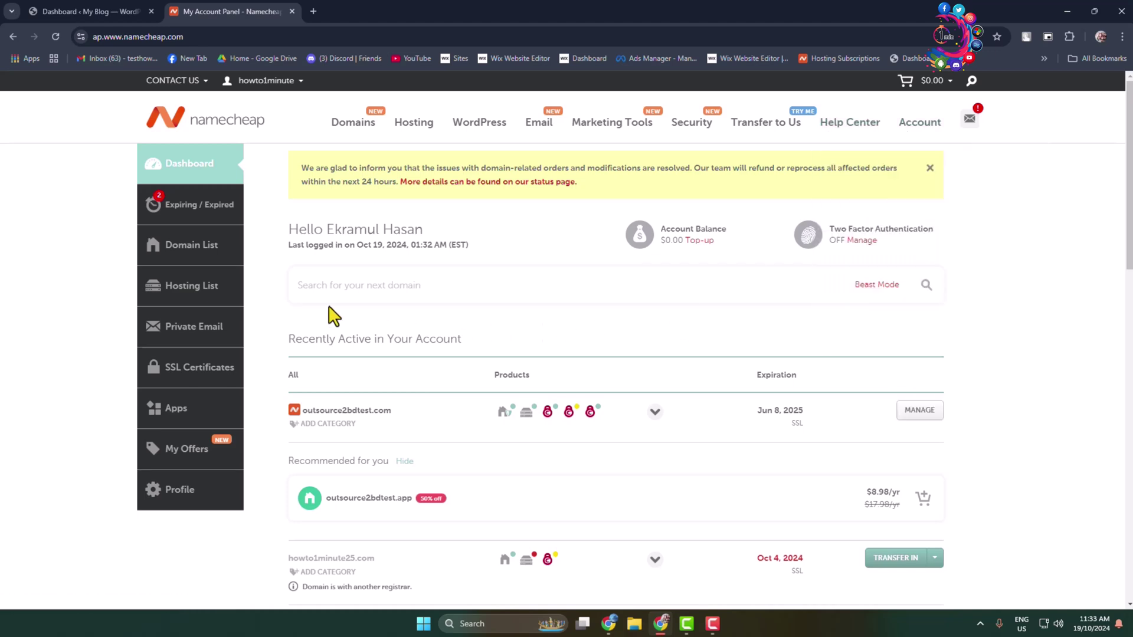
{"action": "left_click", "coordinate": [209, 299]}
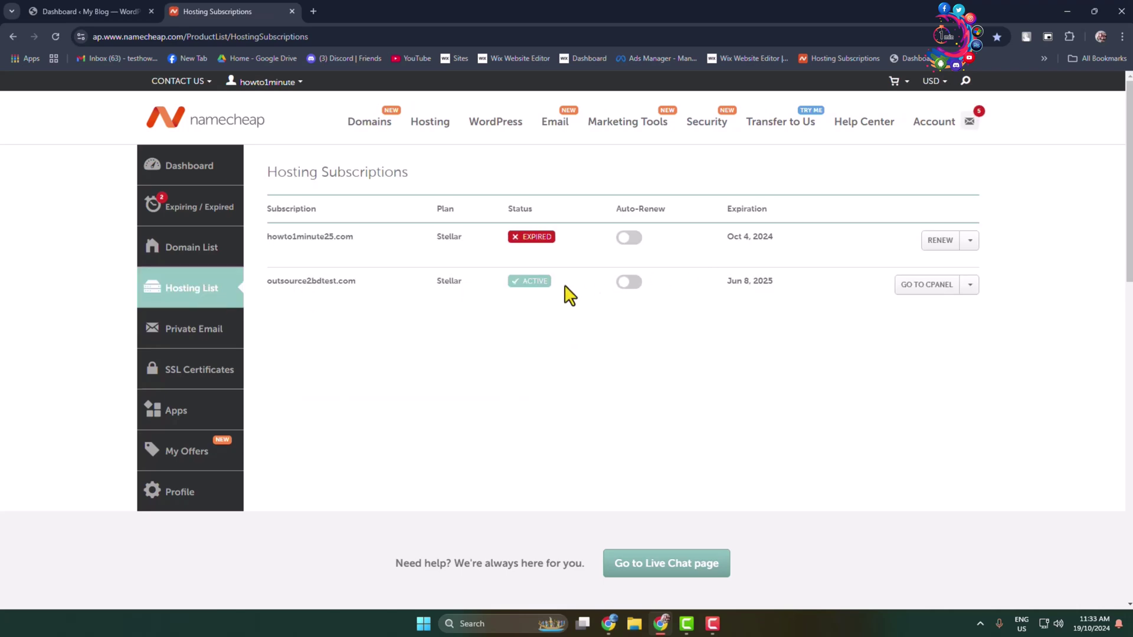
{"action": "left_click_drag", "start_coordinate": [266, 290], "coordinate": [506, 285]}
{"action": "left_click", "coordinate": [545, 298]}
{"action": "left_click_drag", "start_coordinate": [356, 282], "coordinate": [298, 282]}
{"action": "left_click", "coordinate": [298, 281]}
Step: Open the domain list and examine the registered outsource2bdtest.com domain
{"action": "left_click", "coordinate": [197, 260]}
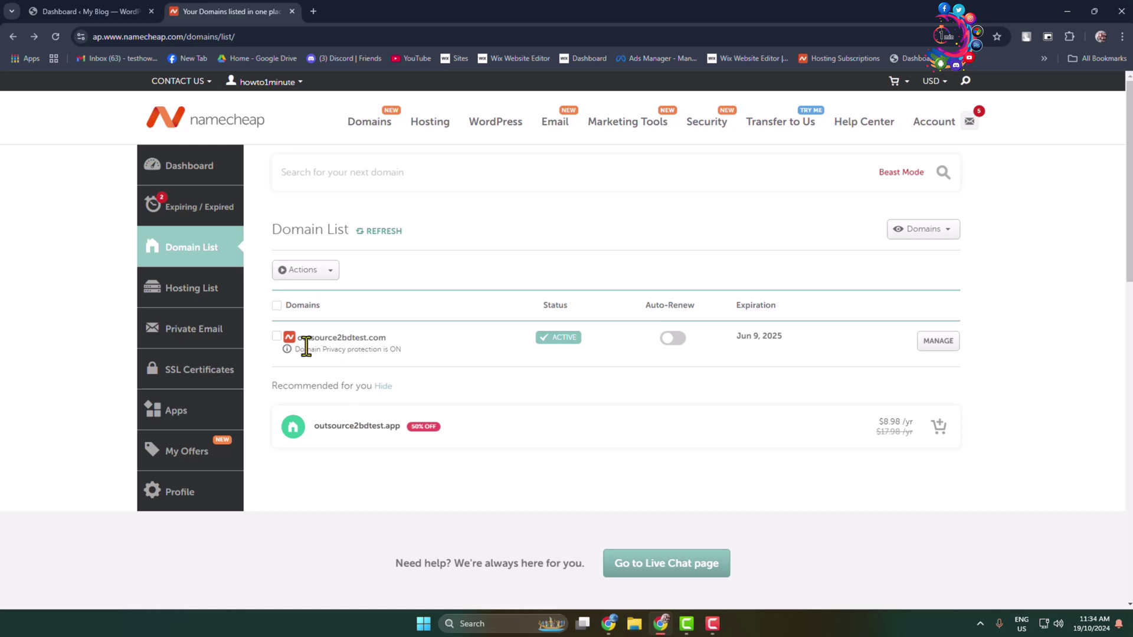
{"action": "left_click_drag", "start_coordinate": [293, 349], "coordinate": [422, 372]}
{"action": "left_click", "coordinate": [1060, 401]}
Step: Search for the new domain name 5minutesolution2.com
{"action": "left_click", "coordinate": [446, 174]}
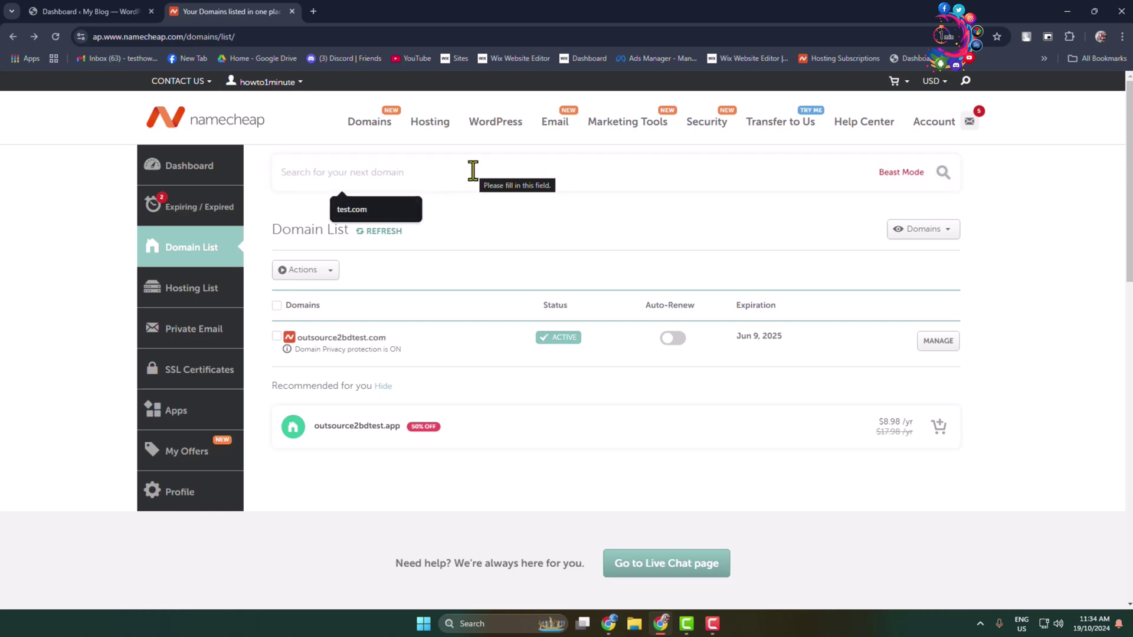
{"action": "type", "text": "5minutesolution2.com"}
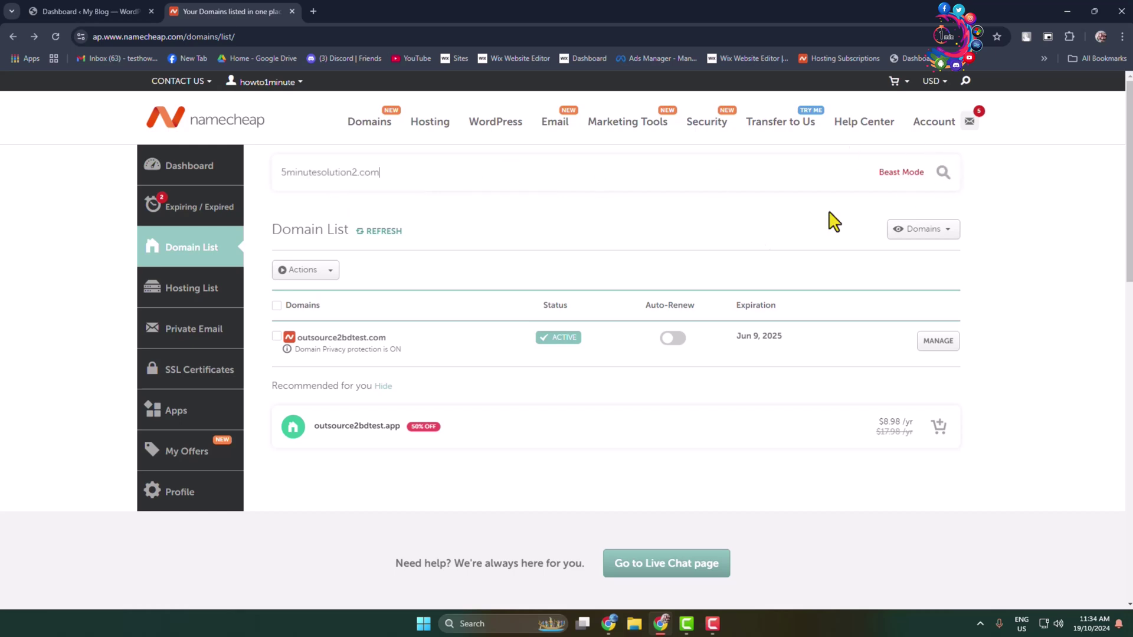
{"action": "key", "text": "Return"}
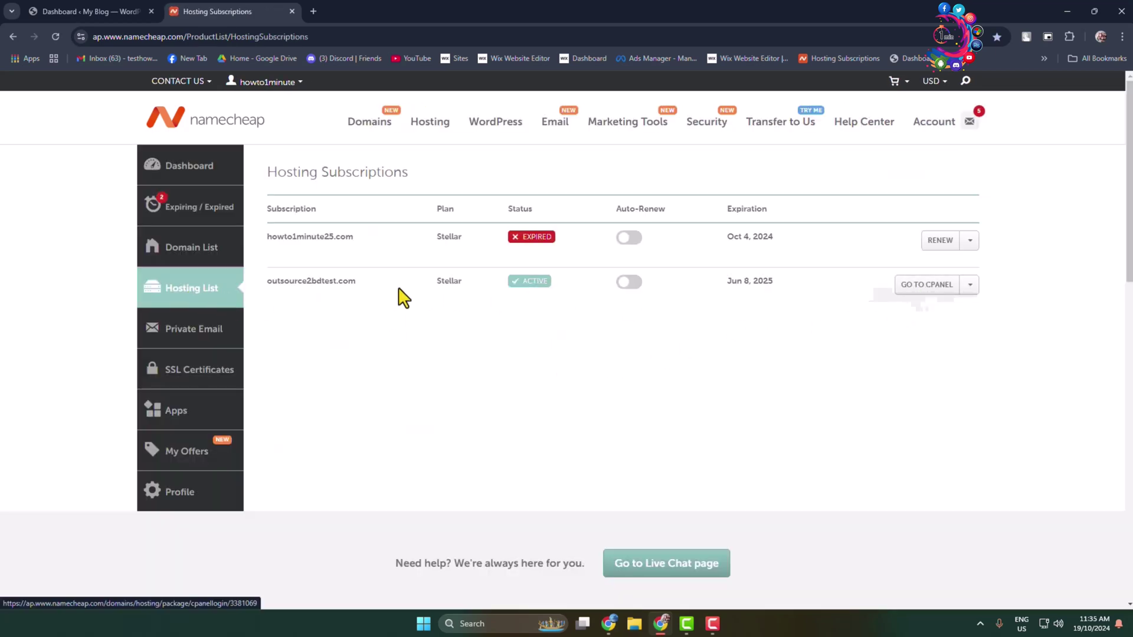
Step: Open cPanel for the outsource2bdtest.com hosting subscription and bring up its Domains management page
{"action": "left_click", "coordinate": [935, 289]}
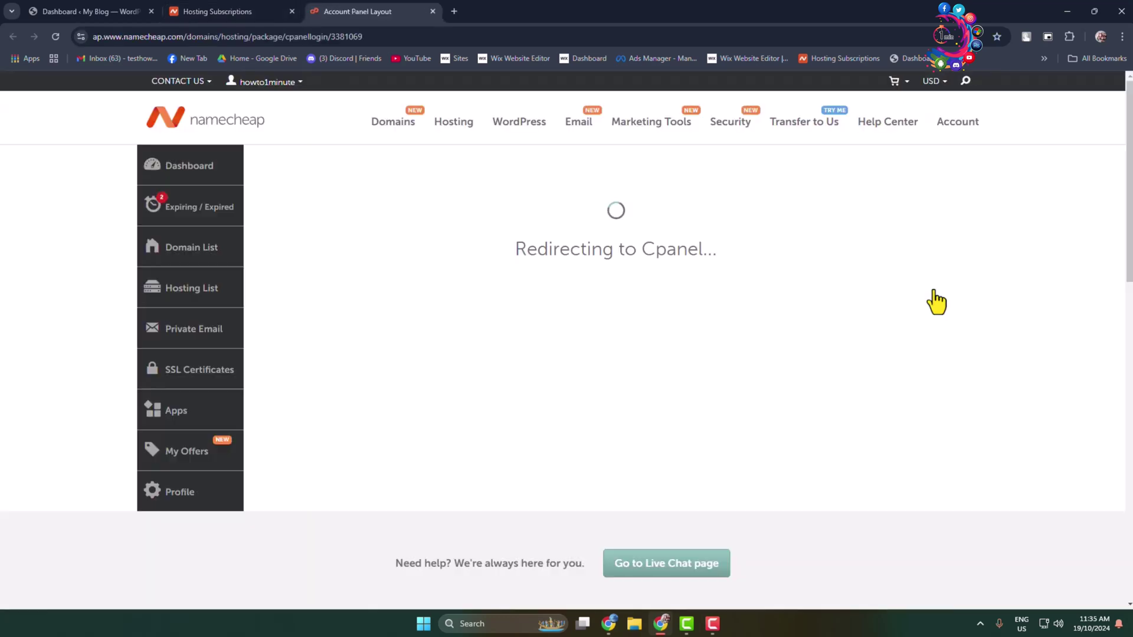
{"action": "left_click", "coordinate": [292, 12]}
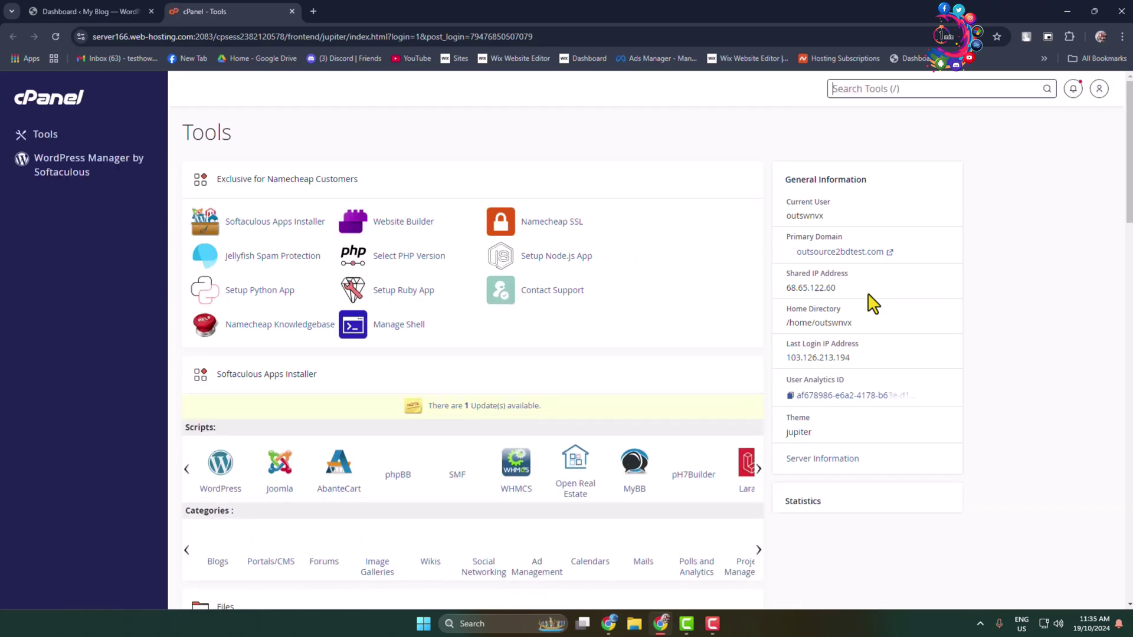
{"action": "scroll", "coordinate": [559, 347], "scroll_direction": "down", "scroll_amount": 10}
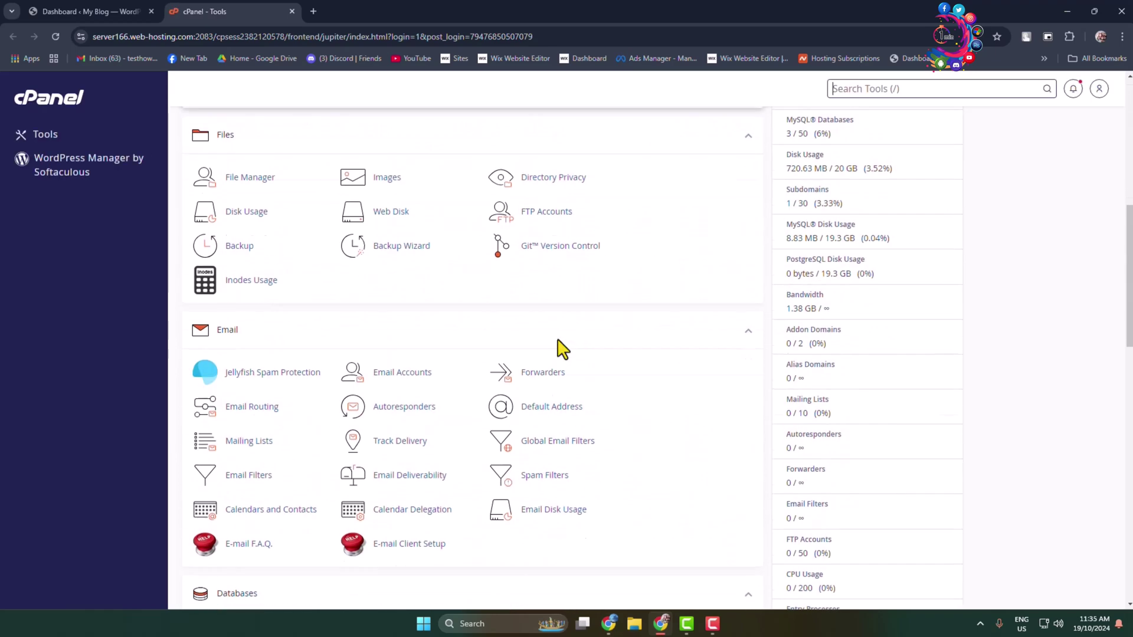
{"action": "scroll", "coordinate": [558, 340], "scroll_direction": "down", "scroll_amount": 7}
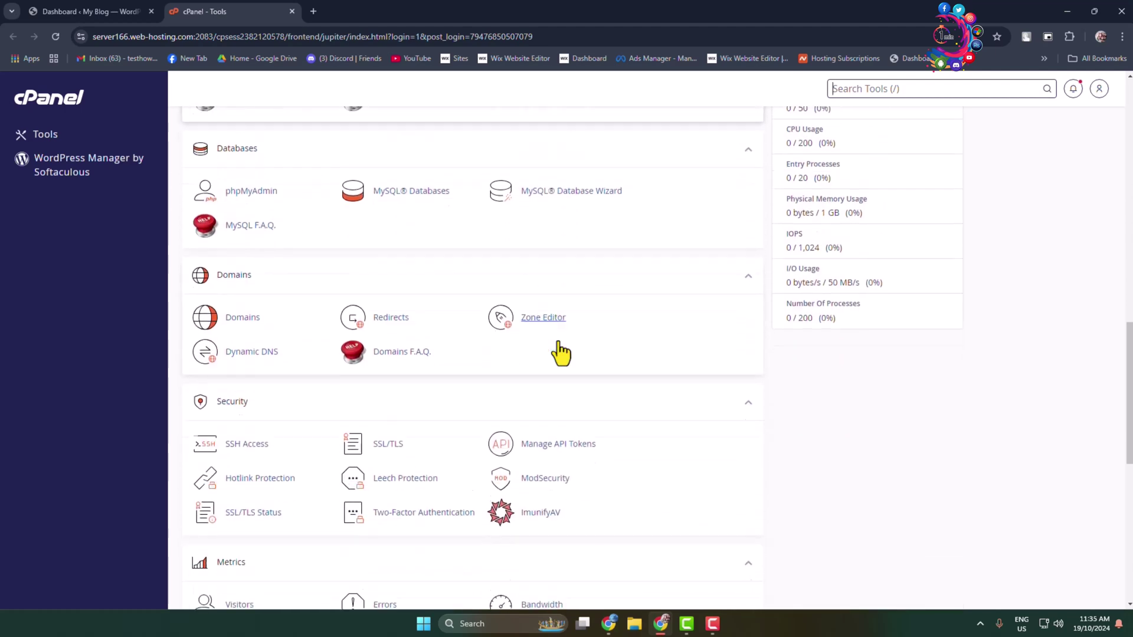
{"action": "scroll", "coordinate": [559, 346], "scroll_direction": "up", "scroll_amount": 1}
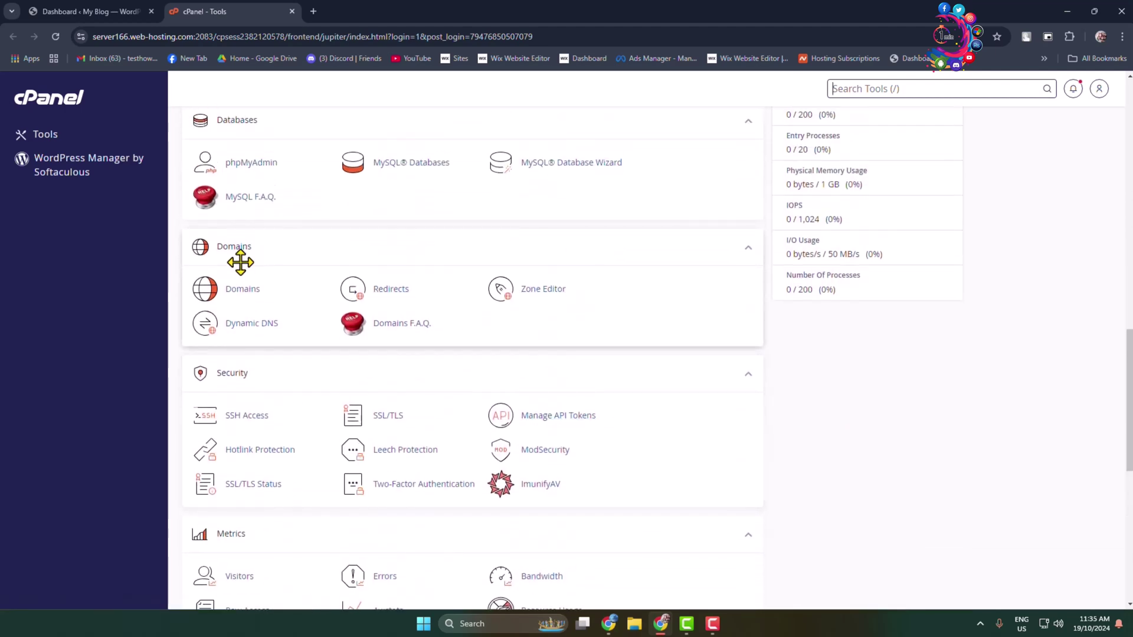
{"action": "left_click", "coordinate": [242, 292]}
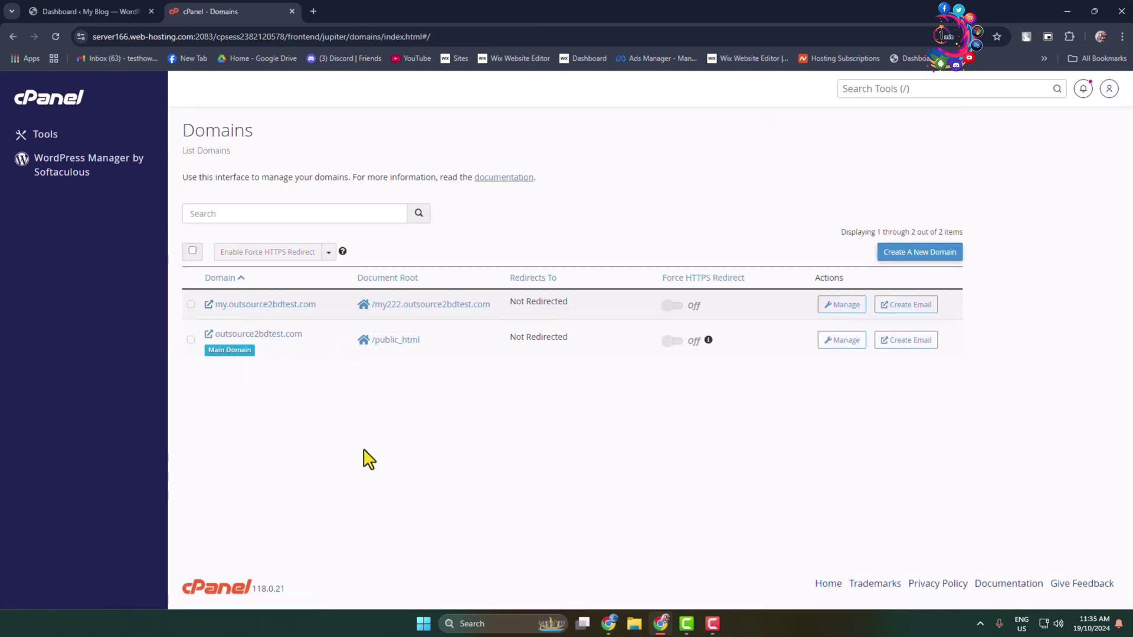
Step: Fill in a new domain howto1minute25.com with its own document root, and leave the form without submitting it
{"action": "left_click", "coordinate": [934, 264]}
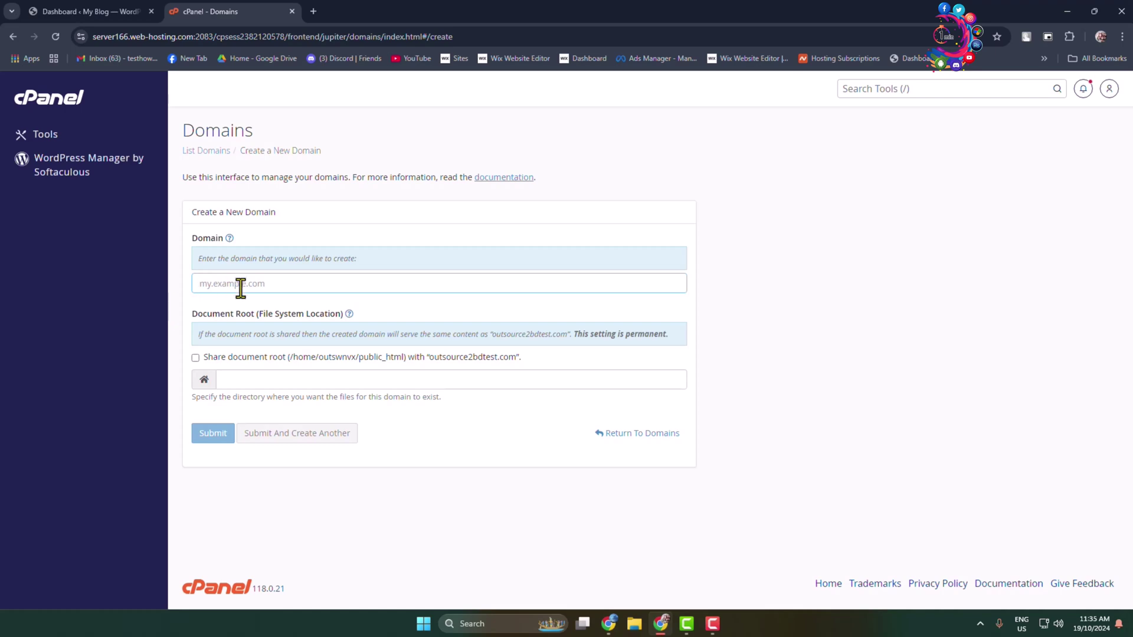
{"action": "left_click", "coordinate": [243, 286]}
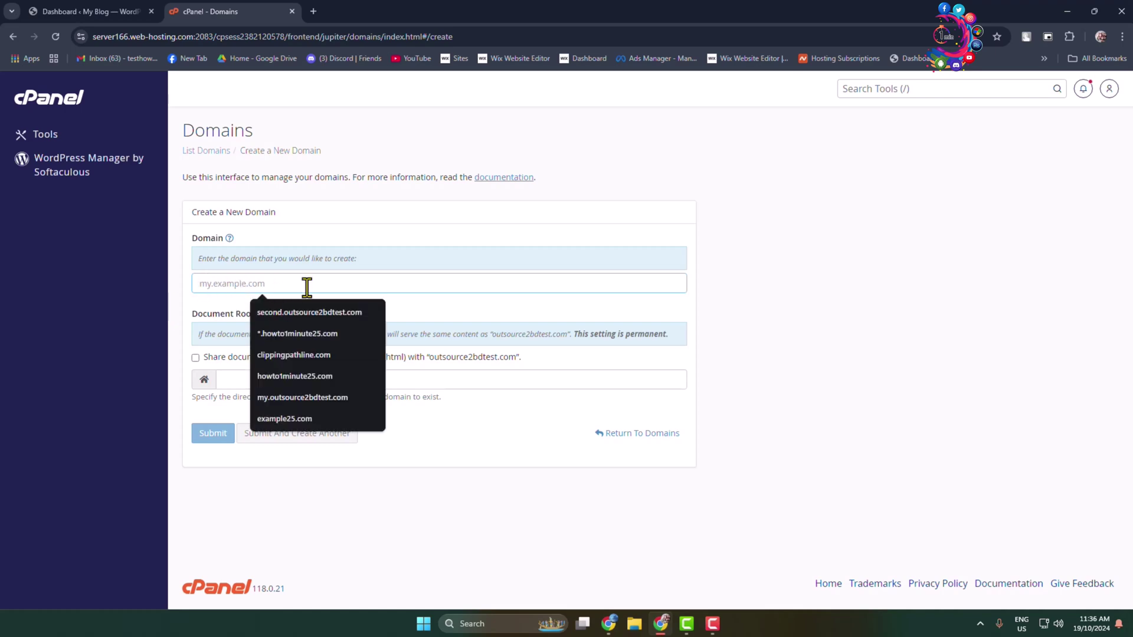
{"action": "left_click", "coordinate": [308, 375]}
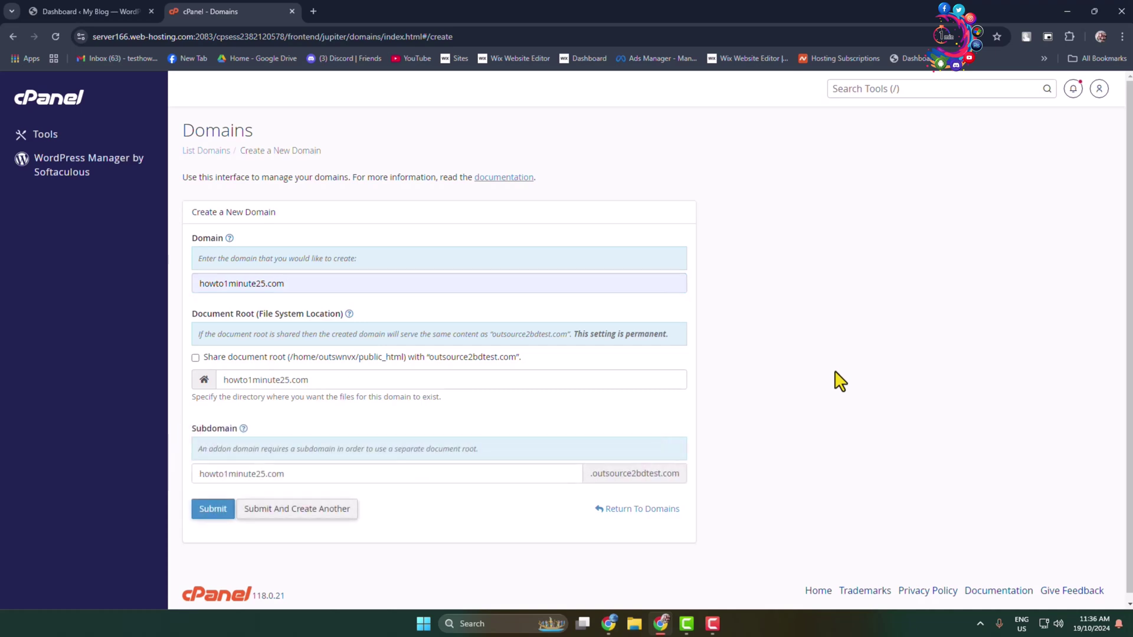
{"action": "scroll", "coordinate": [825, 436], "scroll_direction": "down", "scroll_amount": 1}
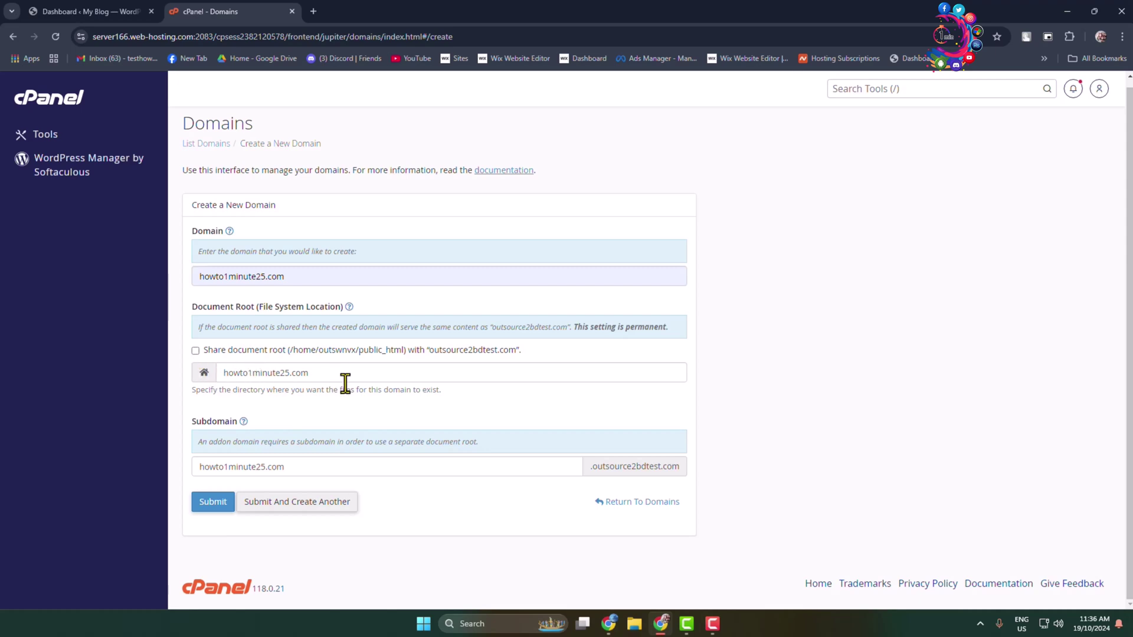
{"action": "left_click", "coordinate": [300, 375]}
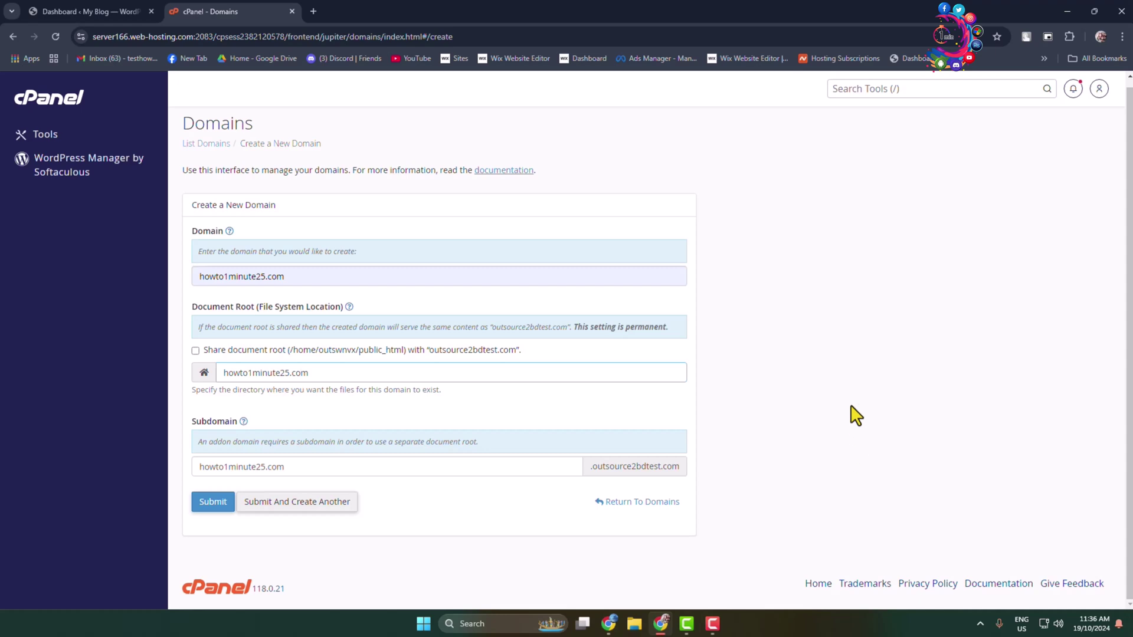
{"action": "key", "text": "alt+Left"}
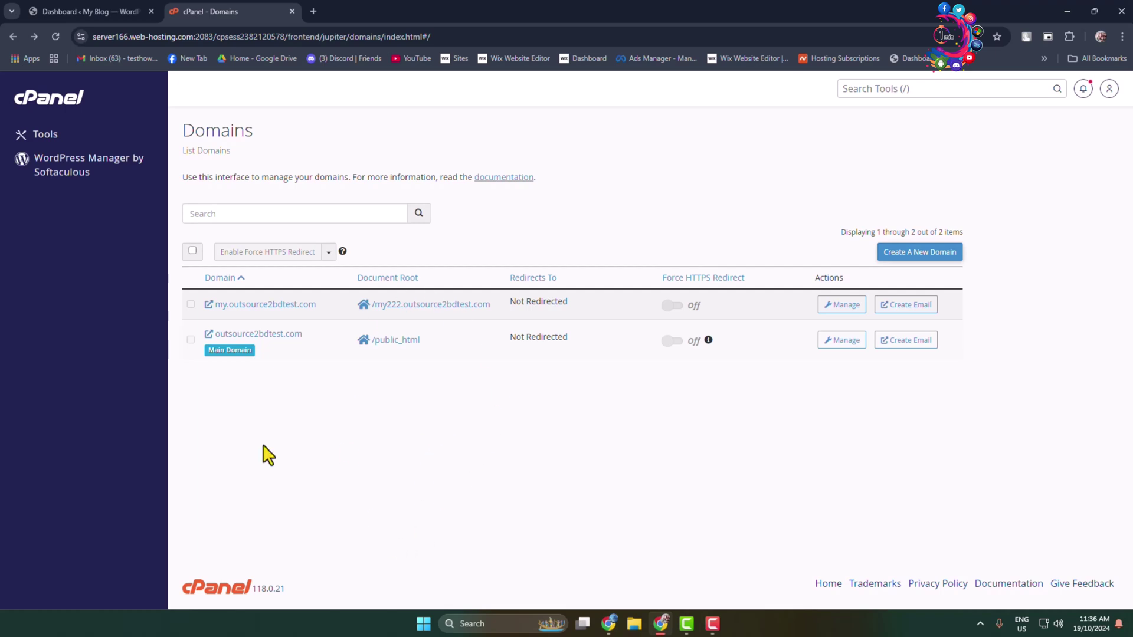
Step: Return to the cPanel tools and open the WordPress installation form in Softaculous Apps Installer
{"action": "left_click", "coordinate": [36, 144]}
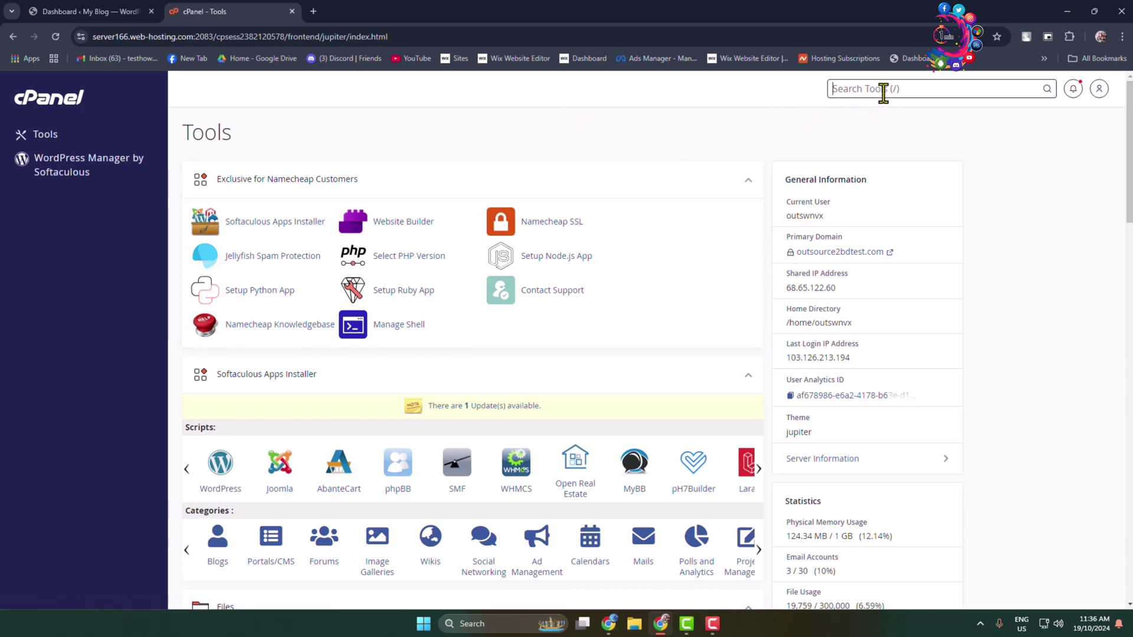
{"action": "left_click", "coordinate": [292, 223]}
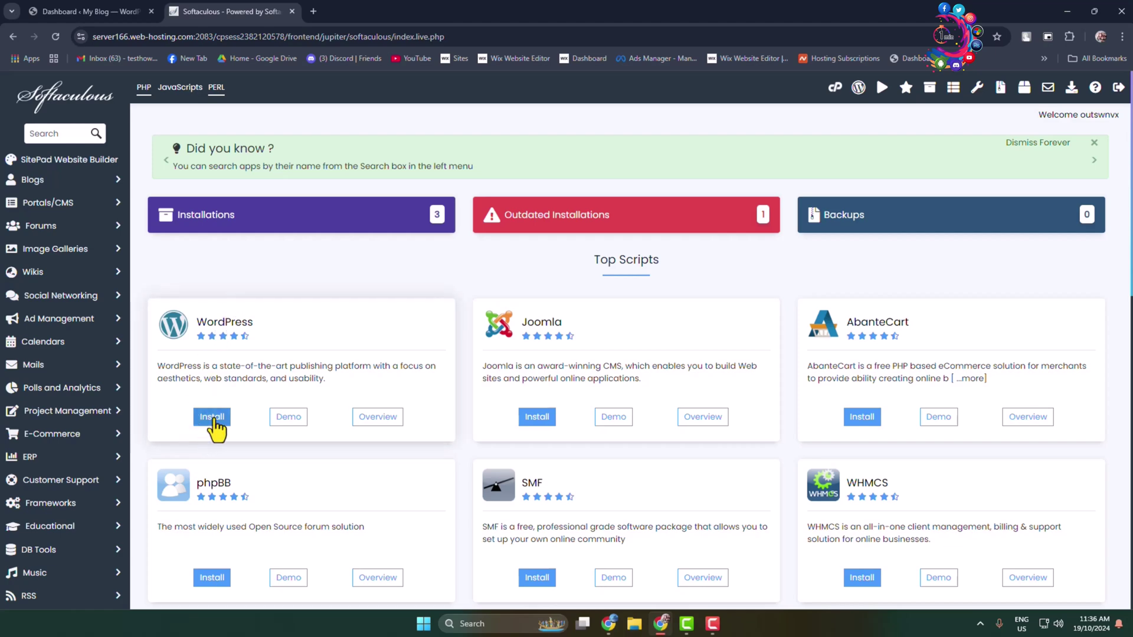
{"action": "left_click", "coordinate": [212, 417]}
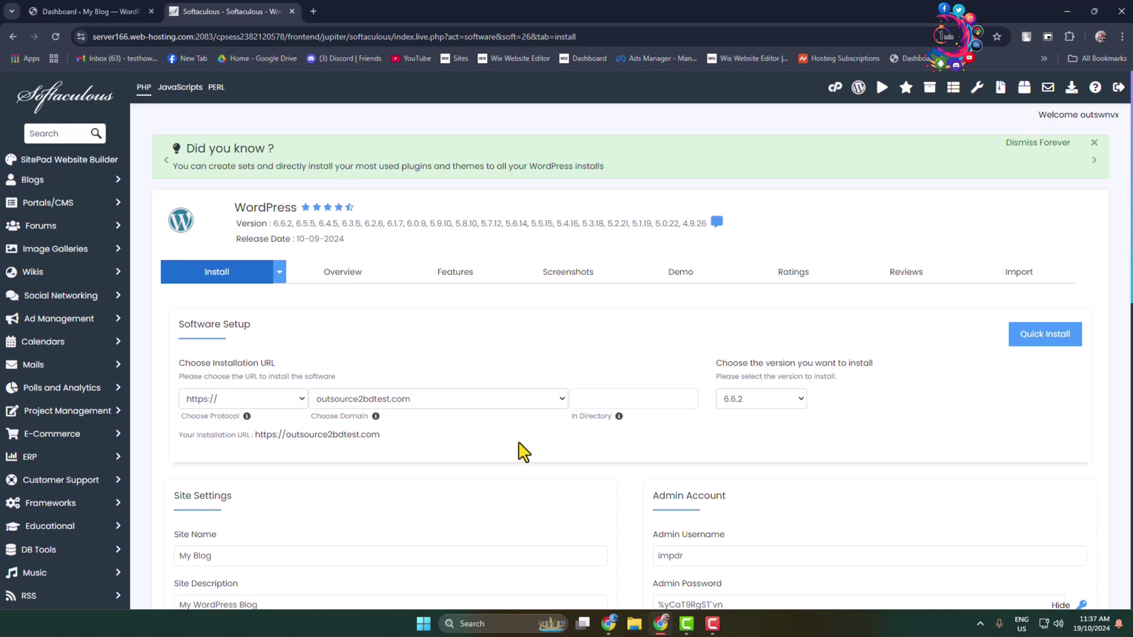
{"action": "scroll", "coordinate": [321, 366], "scroll_direction": "down", "scroll_amount": 2}
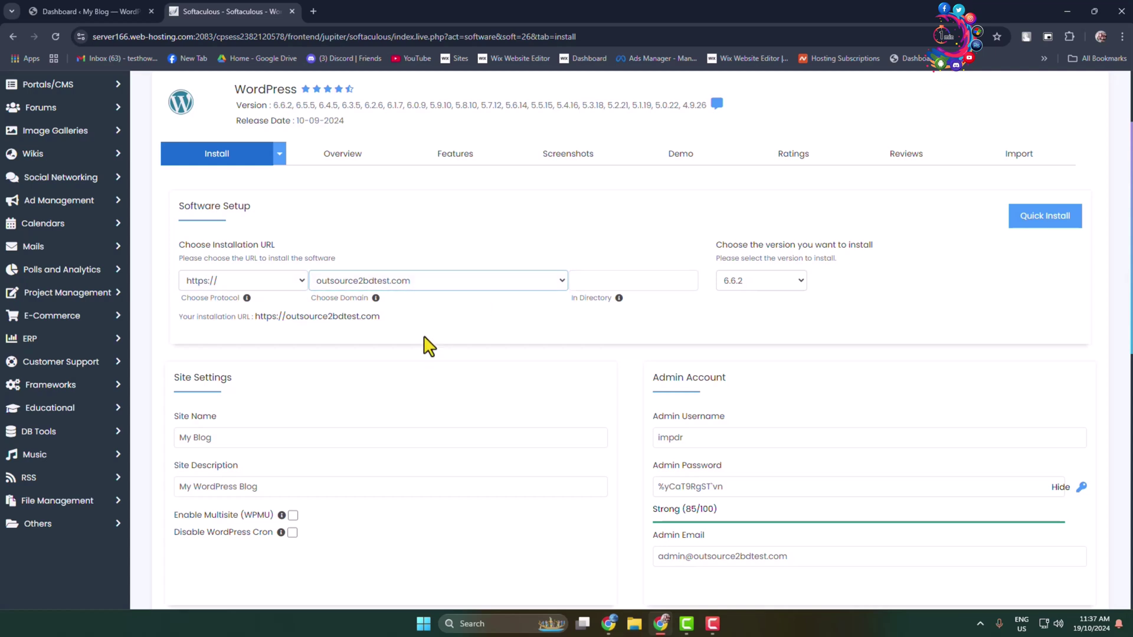
{"action": "left_click", "coordinate": [502, 282]}
{"action": "left_click", "coordinate": [196, 283]}
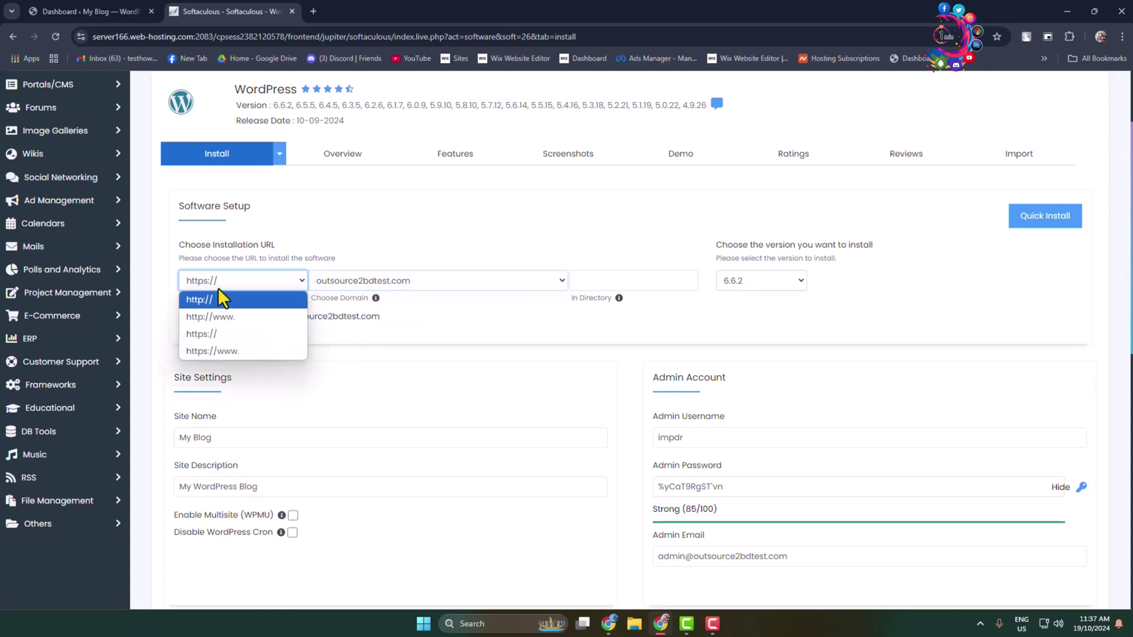
{"action": "left_click", "coordinate": [215, 341]}
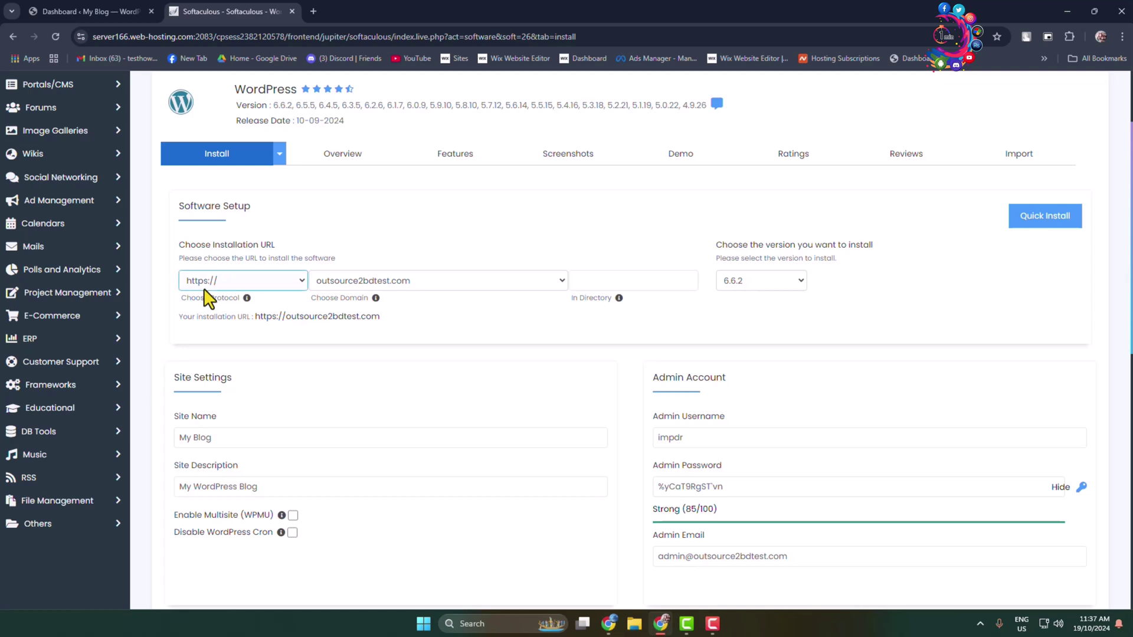
{"action": "left_click", "coordinate": [517, 282]}
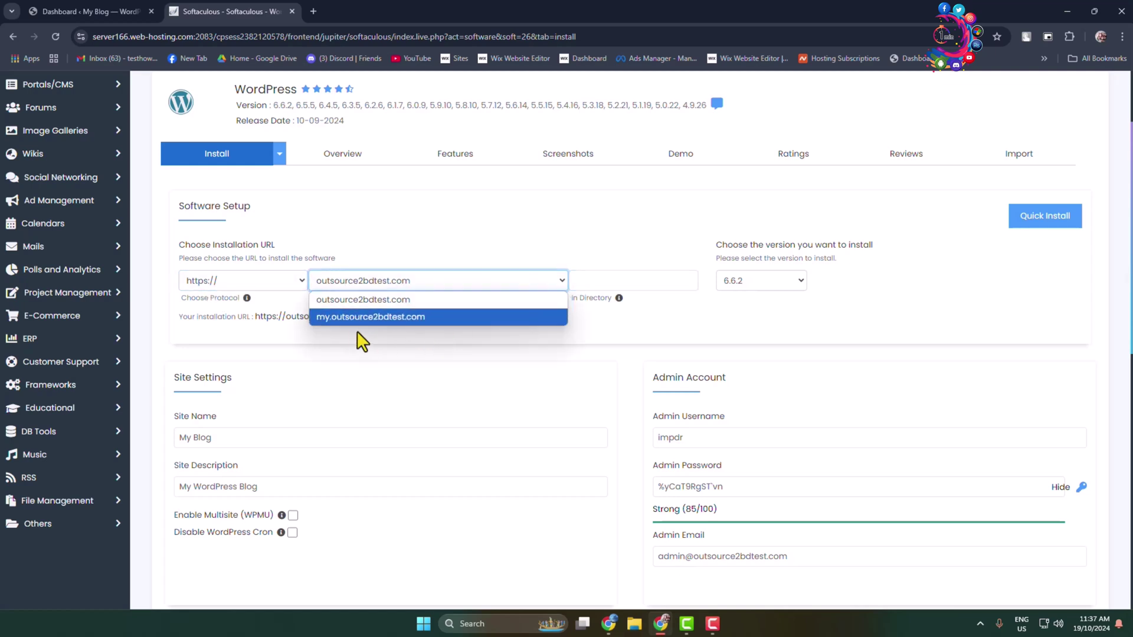
{"action": "left_click", "coordinate": [341, 317]}
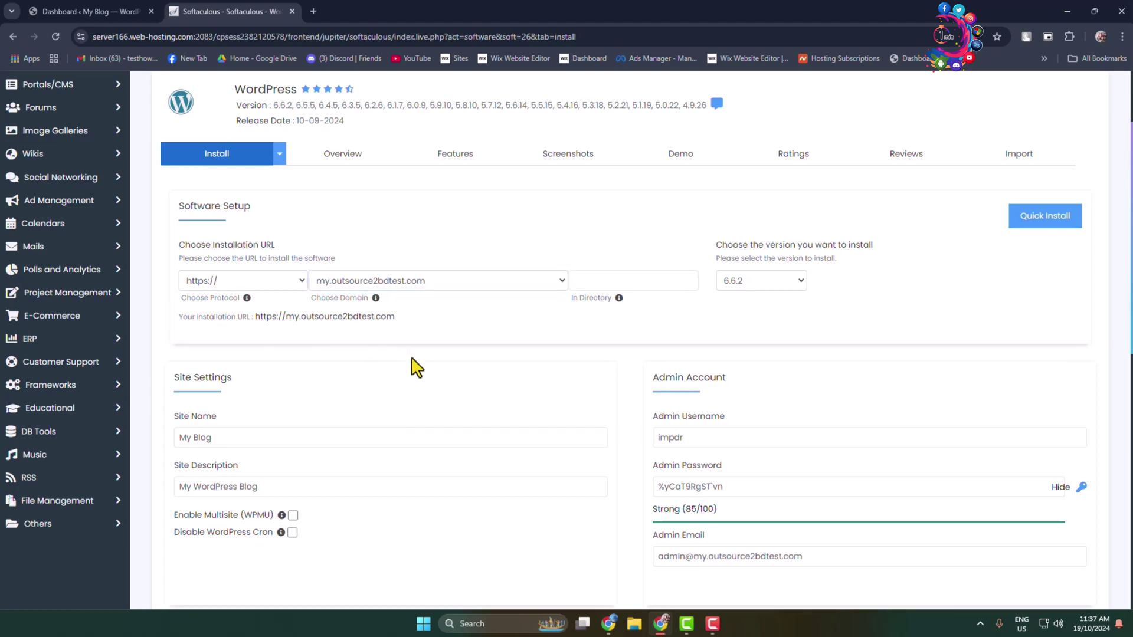
{"action": "left_click", "coordinate": [613, 280]}
{"action": "key", "text": "Escape"}
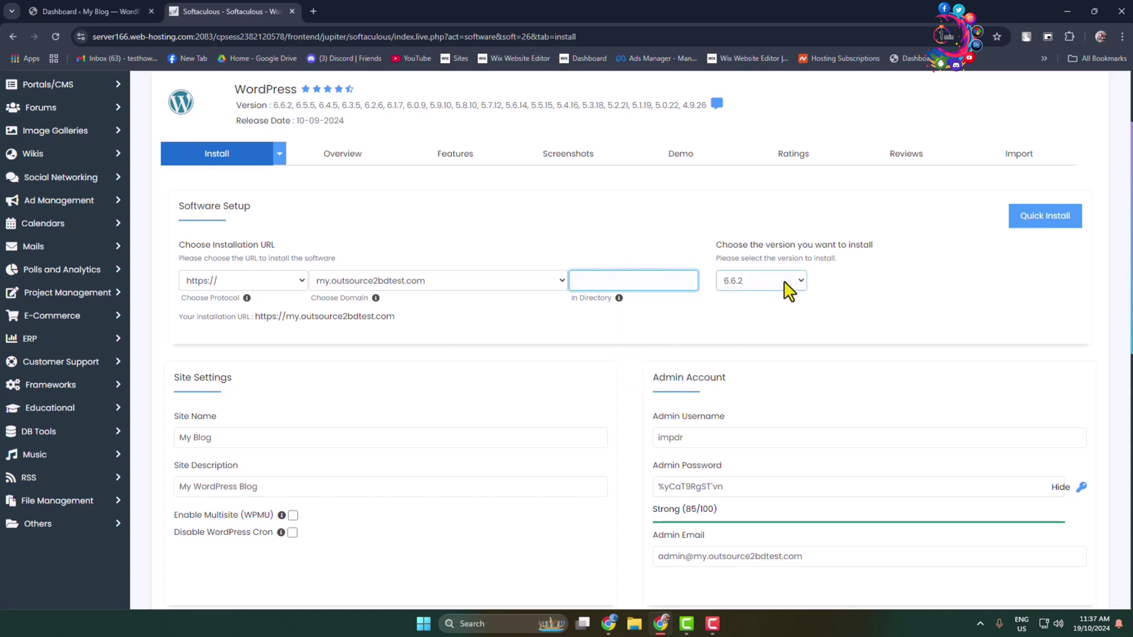
{"action": "left_click", "coordinate": [785, 282]}
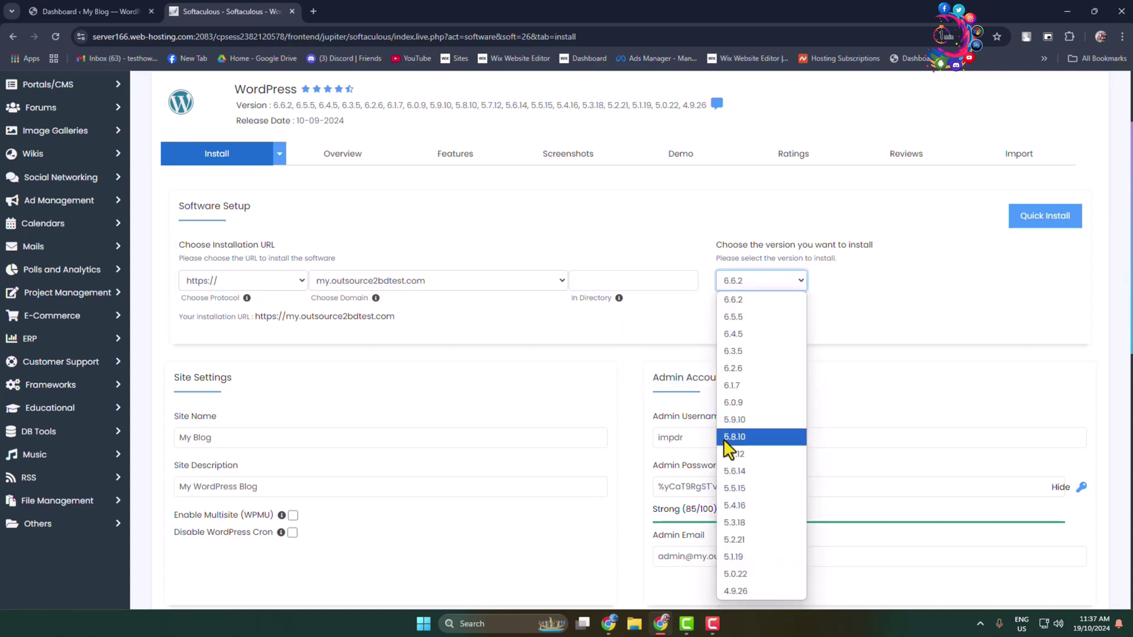
{"action": "left_click", "coordinate": [860, 274]}
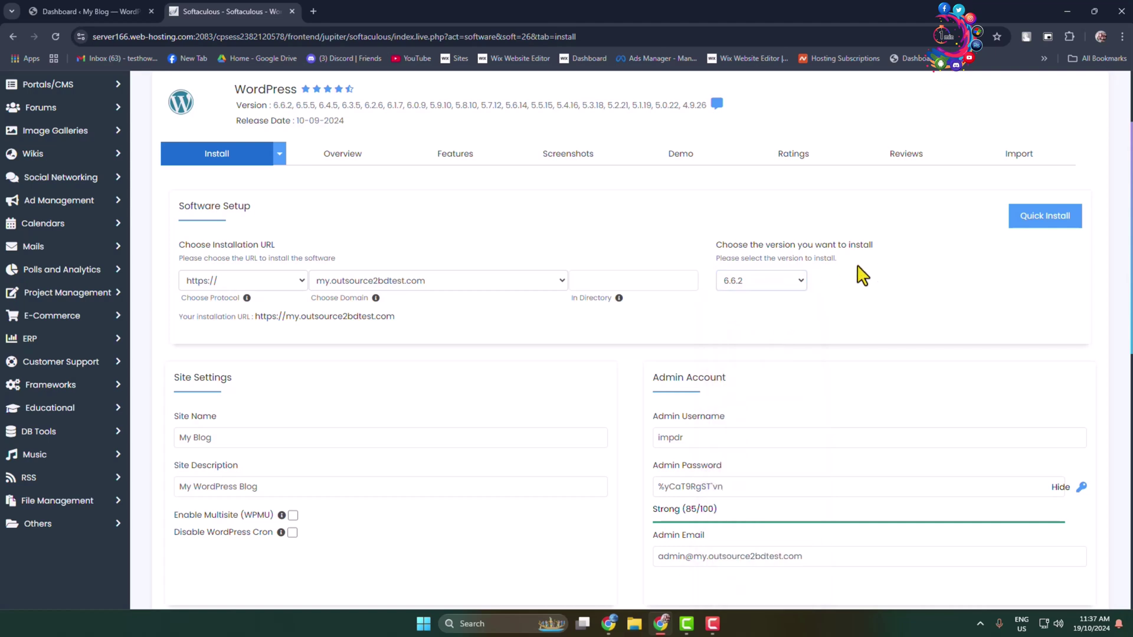
Step: Keep the default site name, description and admin account details, and install WordPress
{"action": "scroll", "coordinate": [531, 412], "scroll_direction": "down", "scroll_amount": 2}
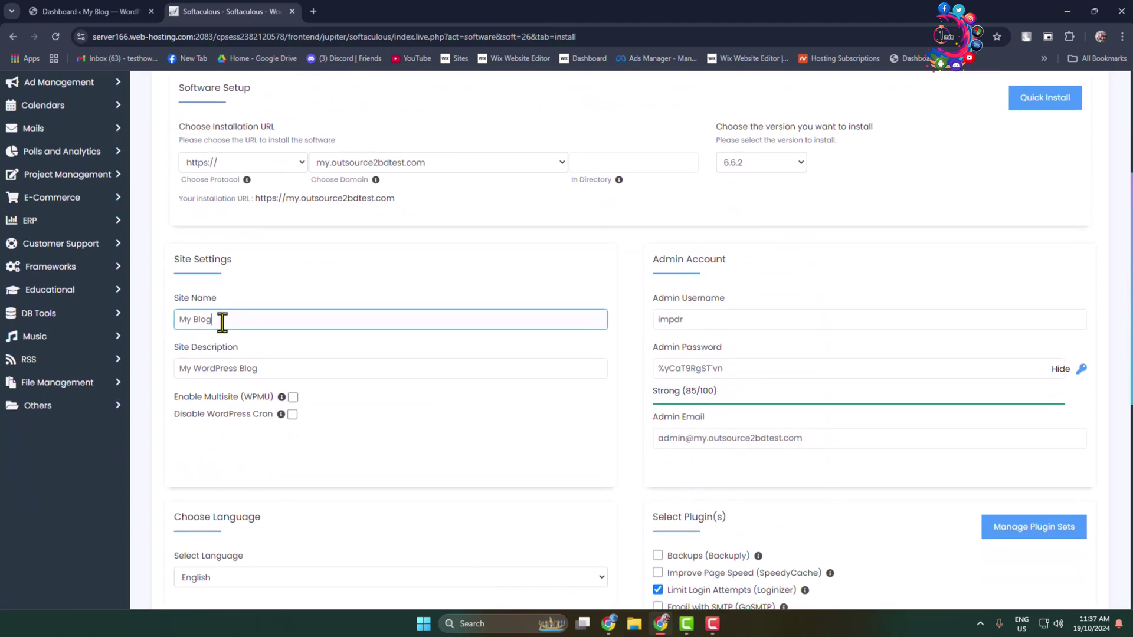
{"action": "left_click_drag", "start_coordinate": [246, 324], "coordinate": [132, 327]}
{"action": "left_click_drag", "start_coordinate": [257, 366], "coordinate": [150, 372]}
{"action": "left_click", "coordinate": [447, 480]}
{"action": "left_click", "coordinate": [738, 318]}
{"action": "left_click_drag", "start_coordinate": [731, 322], "coordinate": [588, 323]}
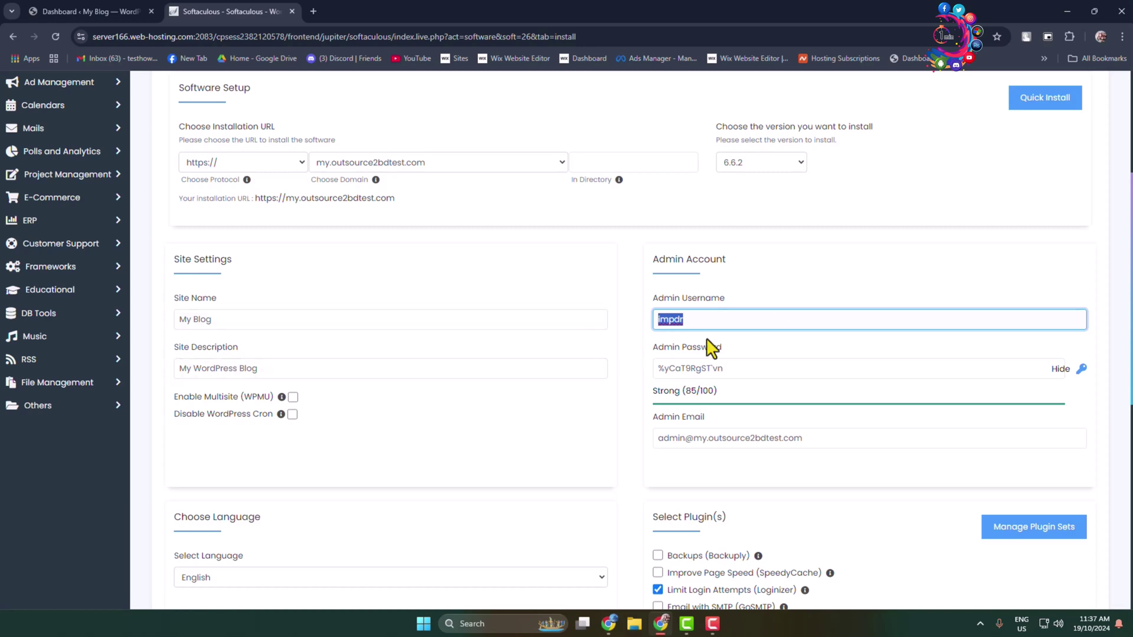
{"action": "left_click", "coordinate": [712, 435]}
{"action": "scroll", "coordinate": [744, 412], "scroll_direction": "down", "scroll_amount": 8}
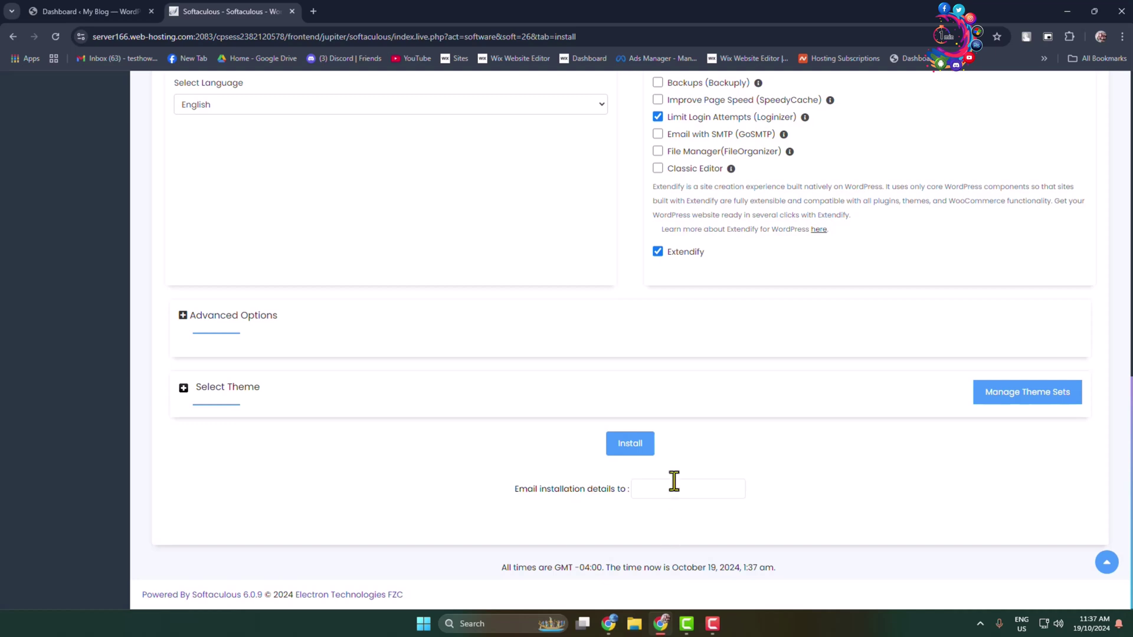
{"action": "left_click", "coordinate": [641, 450]}
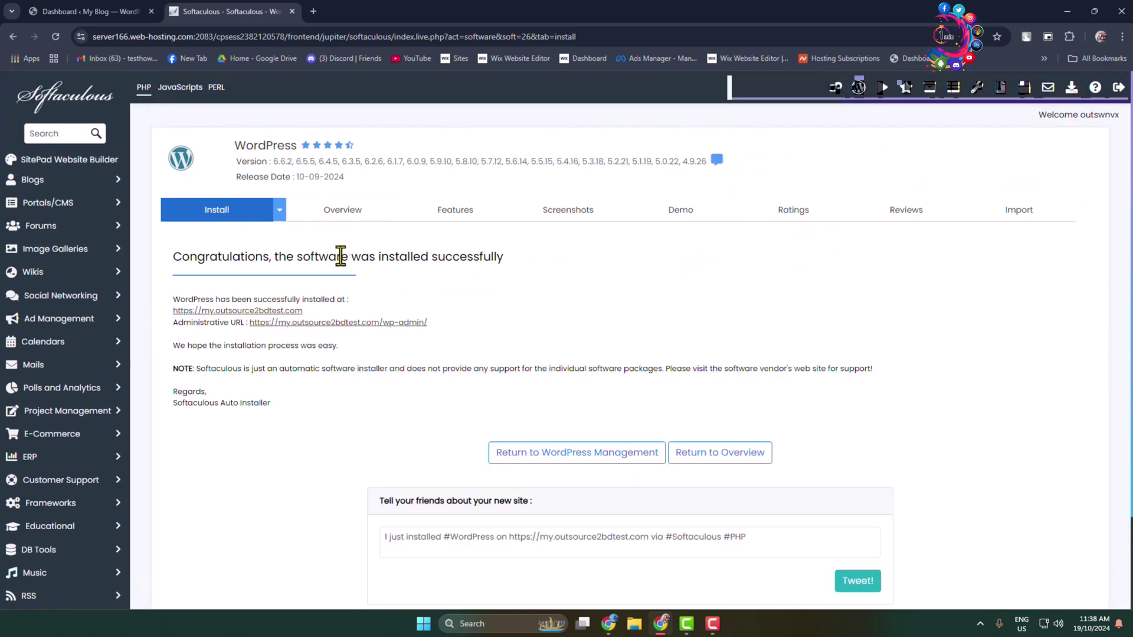
Step: Open the newly installed site my.outsource2bdtest.com in a new tab and close the Softaculous tab
{"action": "left_click_drag", "start_coordinate": [206, 260], "coordinate": [353, 260]}
{"action": "left_click", "coordinate": [258, 339]}
{"action": "right_click", "coordinate": [253, 311]}
{"action": "left_click", "coordinate": [332, 323]}
{"action": "left_click", "coordinate": [378, 11]}
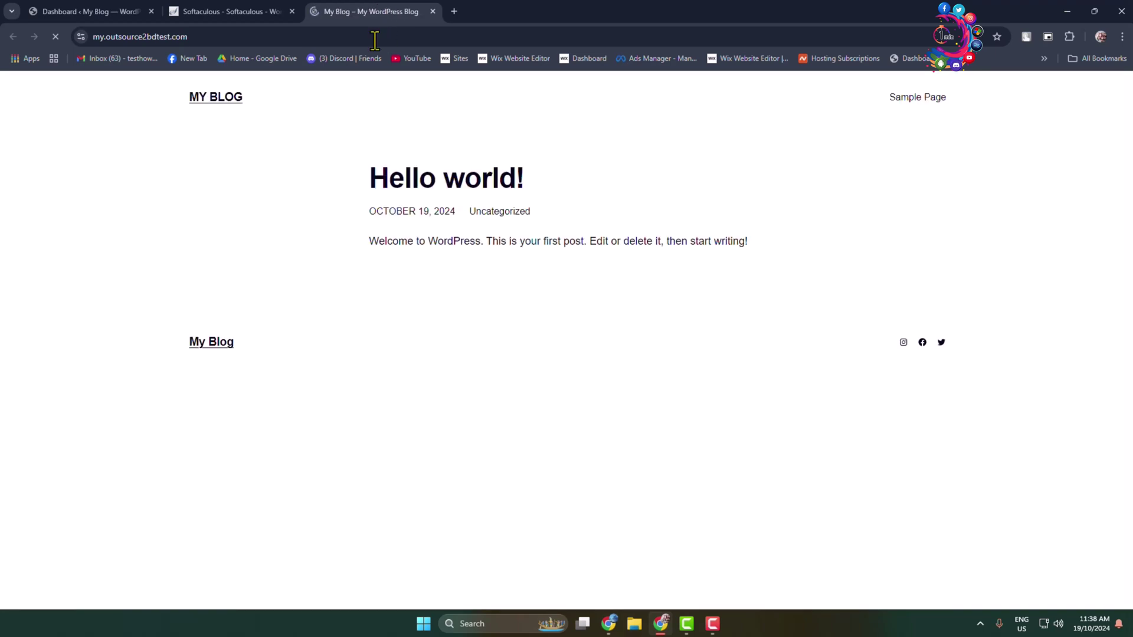
{"action": "left_click", "coordinate": [292, 12]}
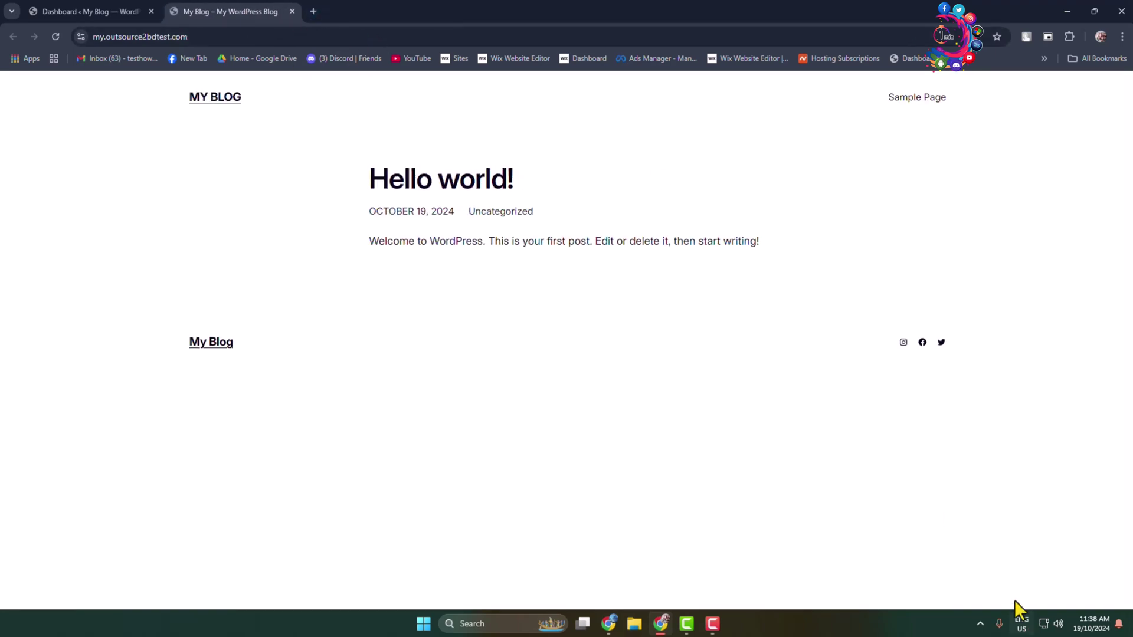